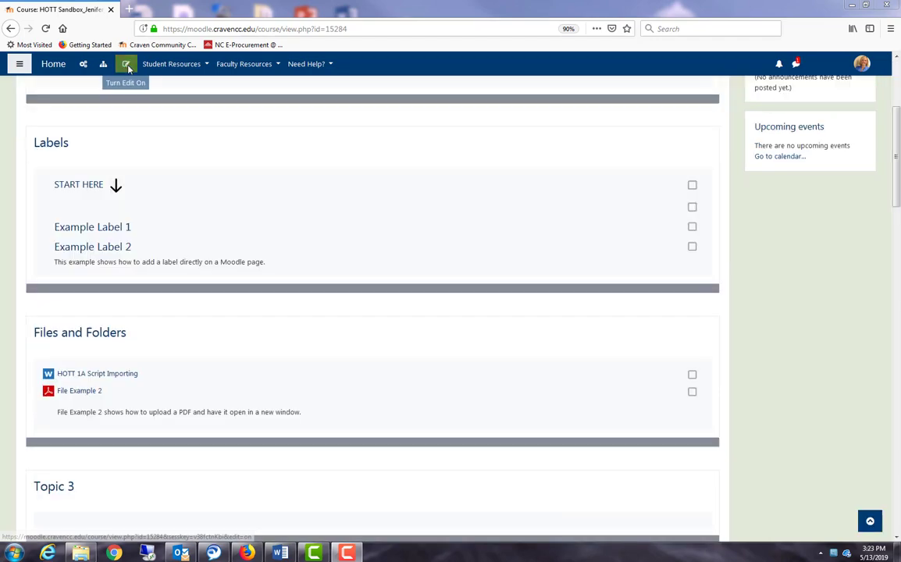
- Turn on course editing and start adding a Folder resource to the Files and Folders section
left_click(126, 66)
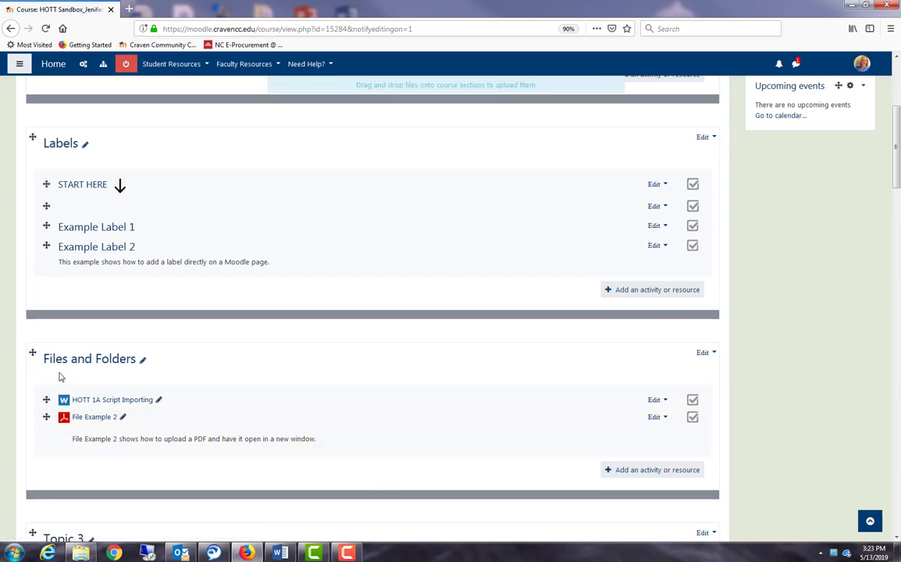
left_click(633, 471)
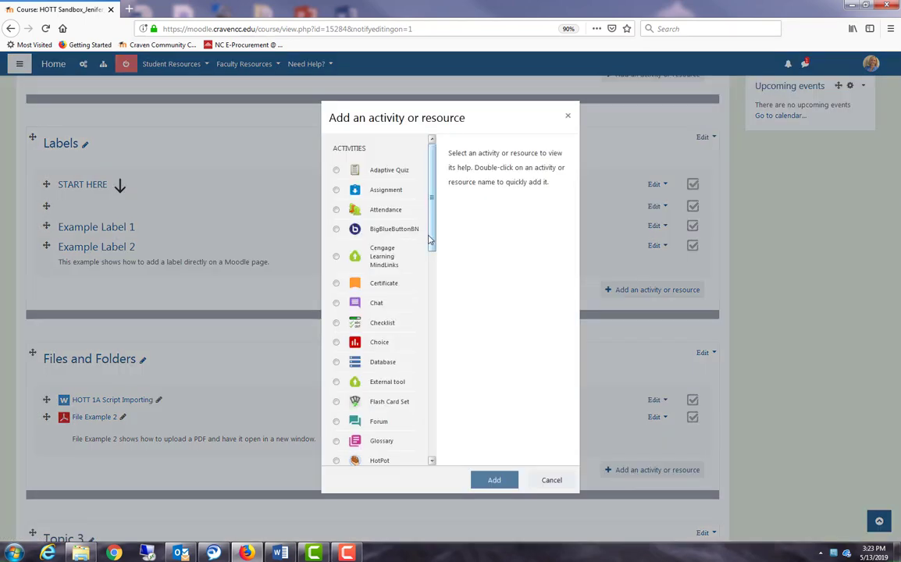
left_click_drag(427, 236, 427, 410)
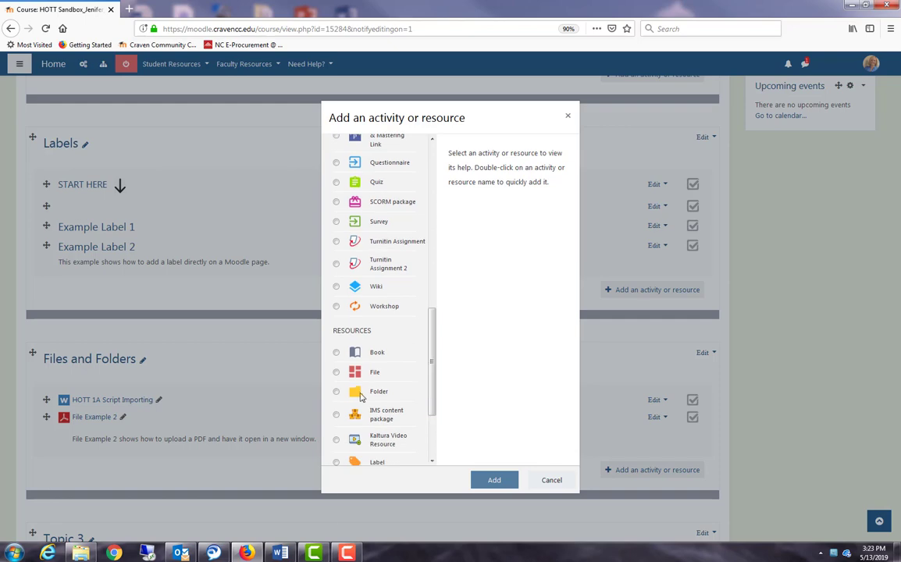
left_click(358, 393)
left_click(481, 480)
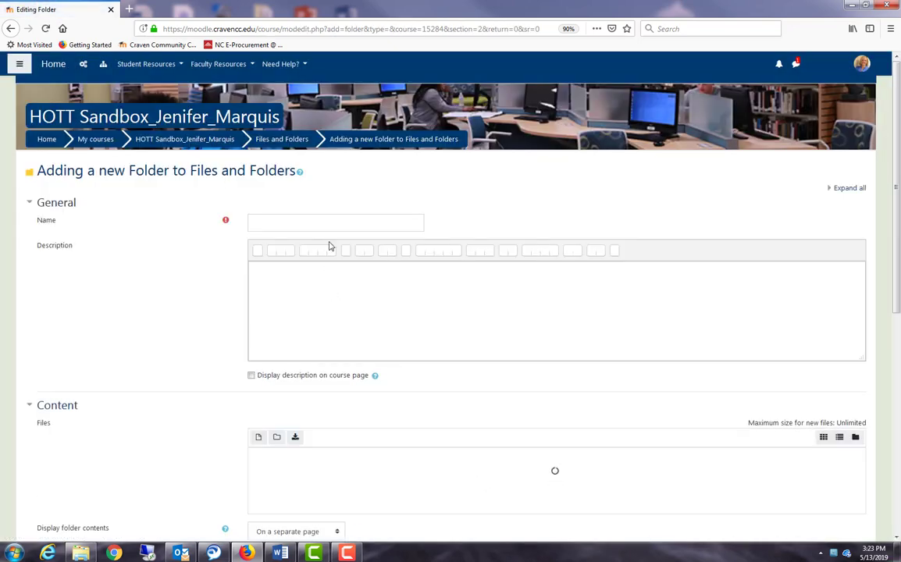
- Name the new folder "Example Folder"
left_click(333, 225)
type("Example ")
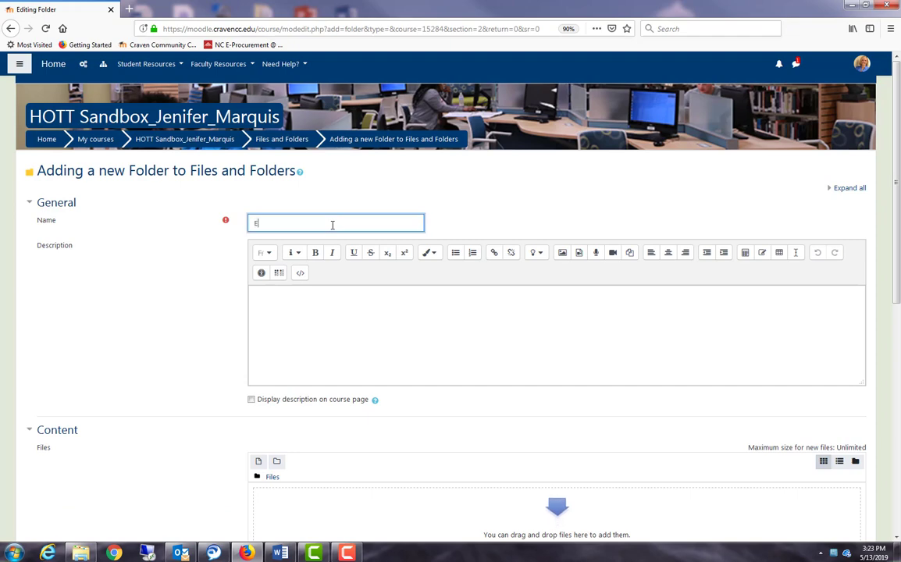
type("Folder")
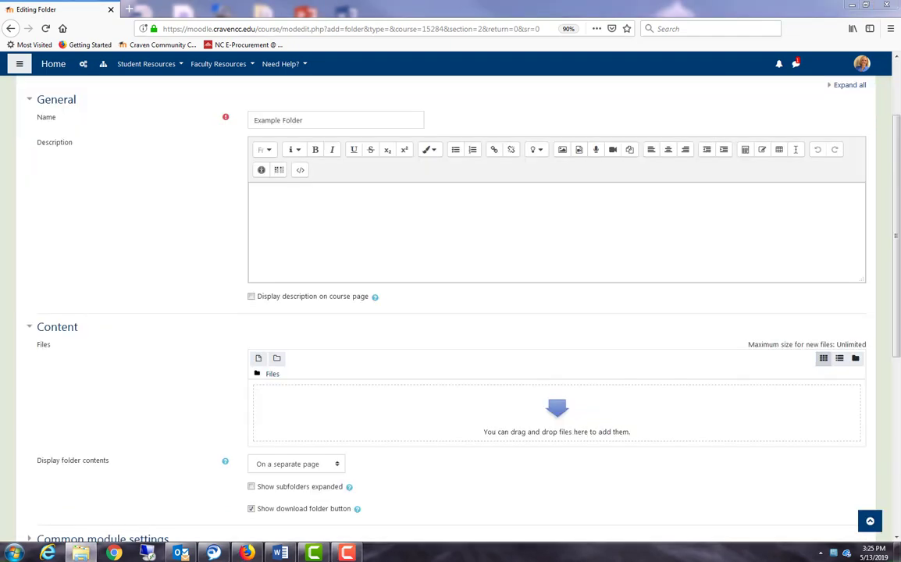
- Upload HOTT Zipped Folder Example (2).zip from the HOTT directory in the file explorer to the folder's files
left_click_drag(900, 86, 875, 87)
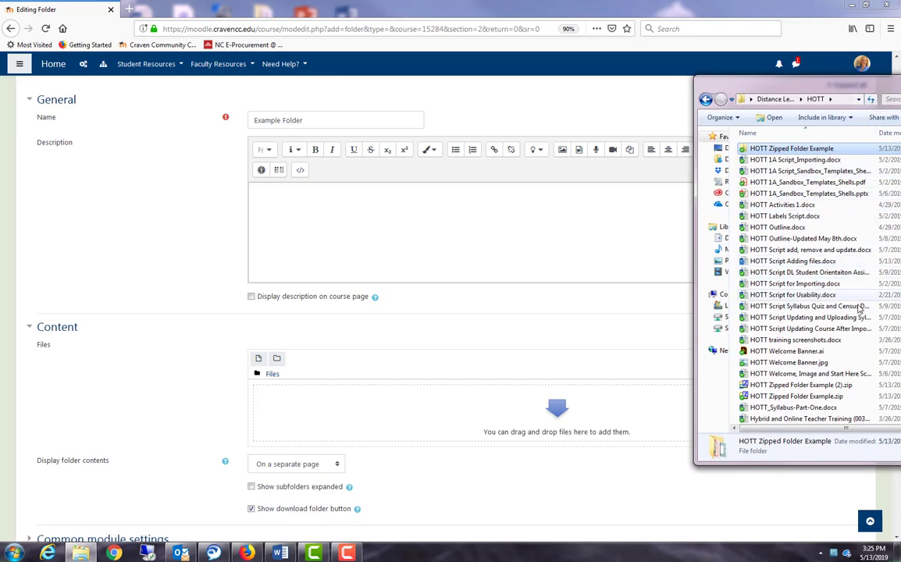
left_click(787, 386)
left_click_drag(676, 350, 348, 424)
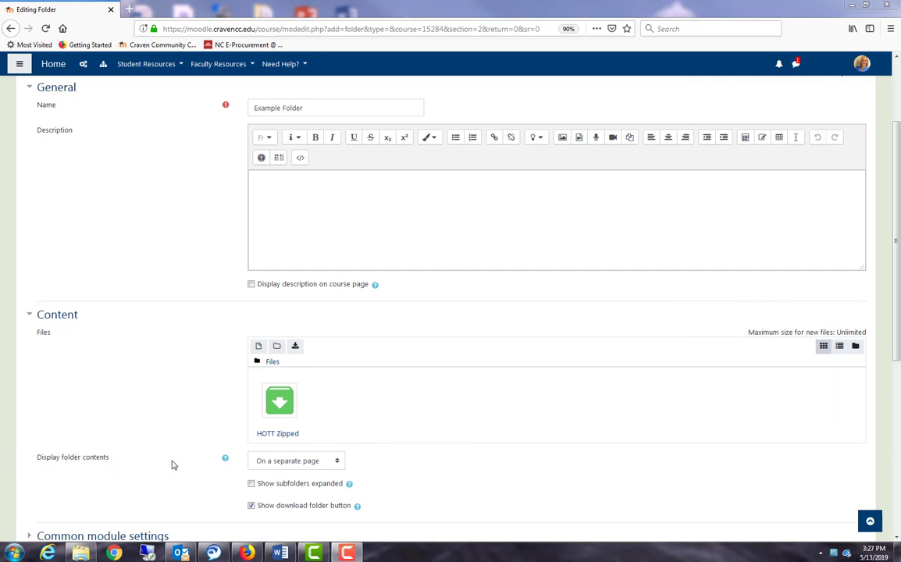
- Set the folder contents to display inline on a course page, then save and return to the course
left_click(330, 465)
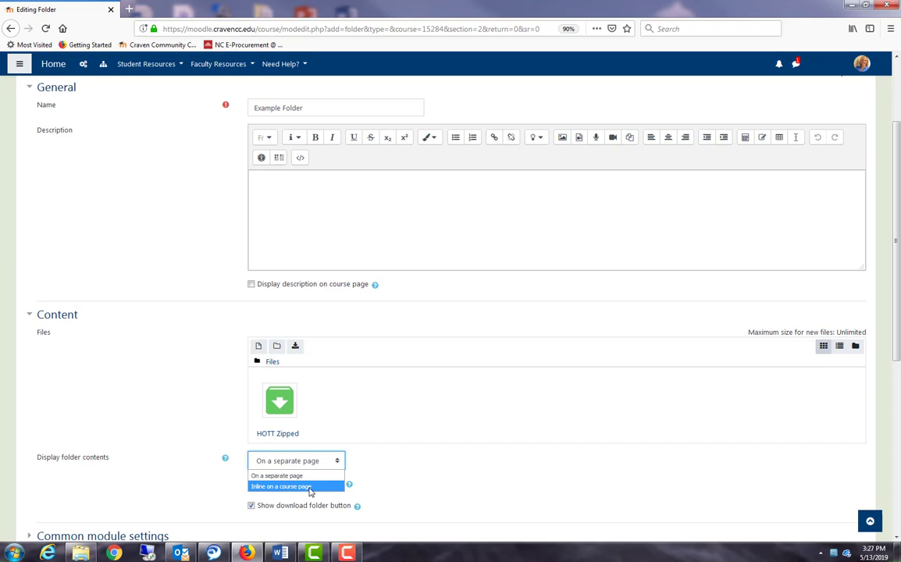
left_click(471, 415)
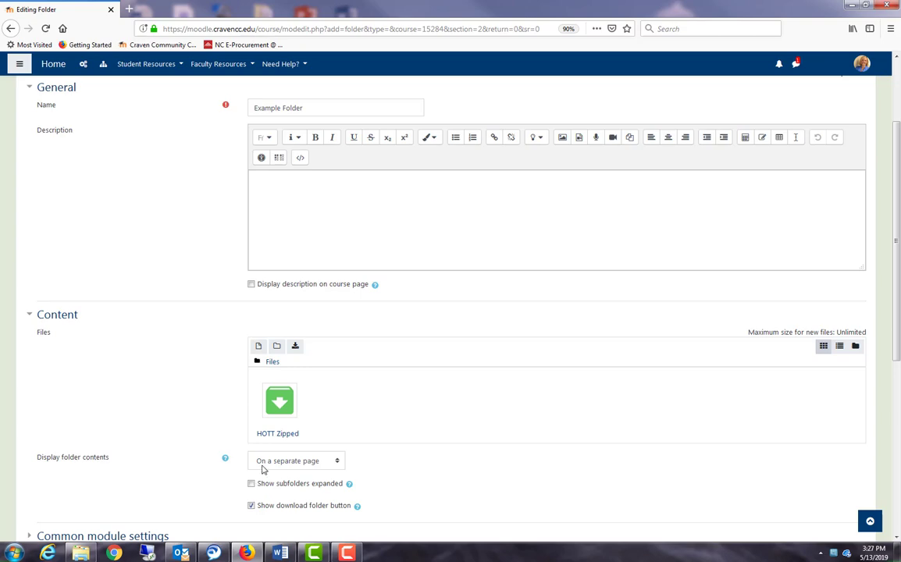
left_click(308, 464)
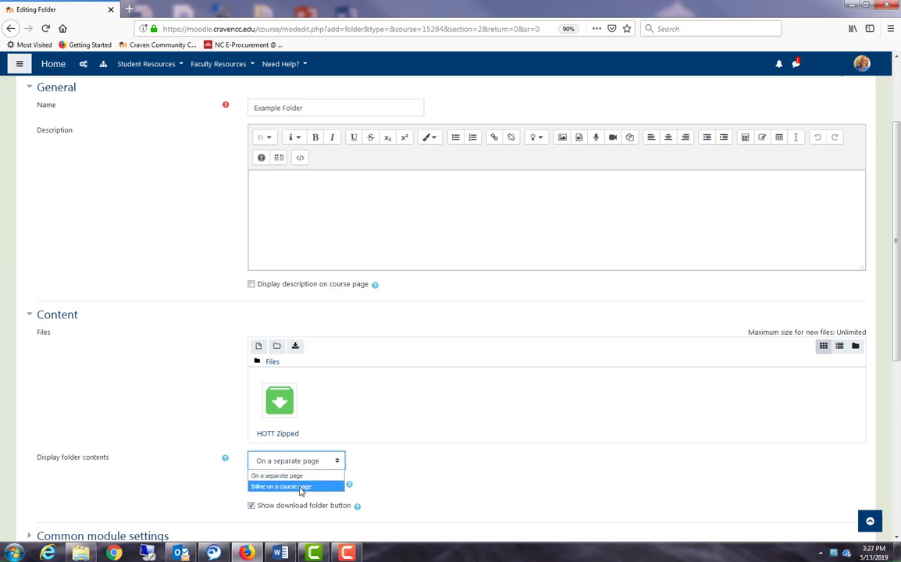
left_click(301, 487)
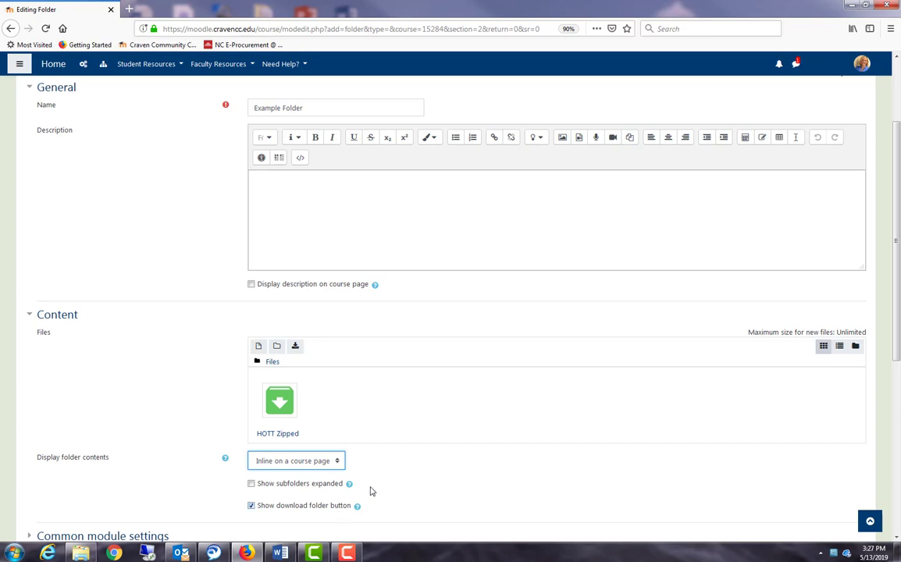
left_click_drag(897, 346, 509, 464)
left_click(315, 467)
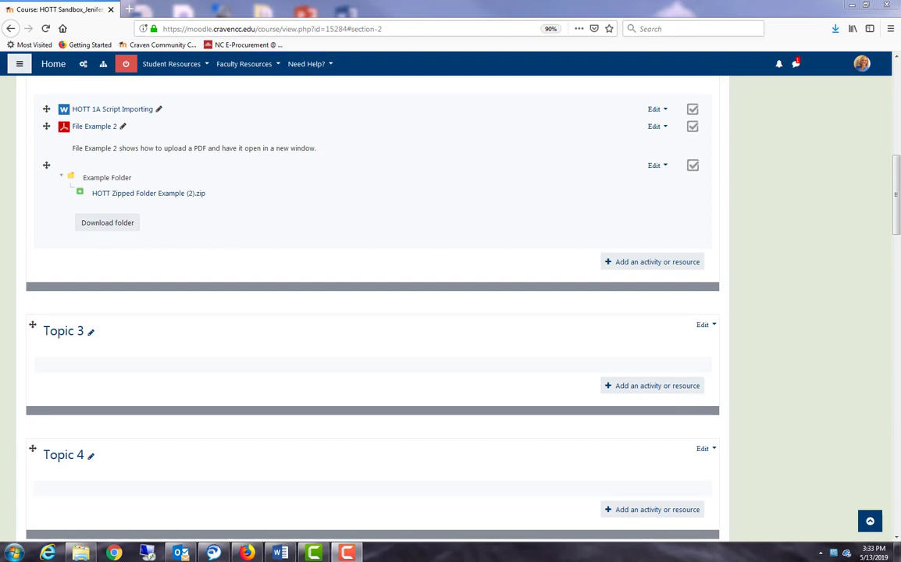
- Start adding a second Folder resource to the Files and Folders section
left_click(620, 263)
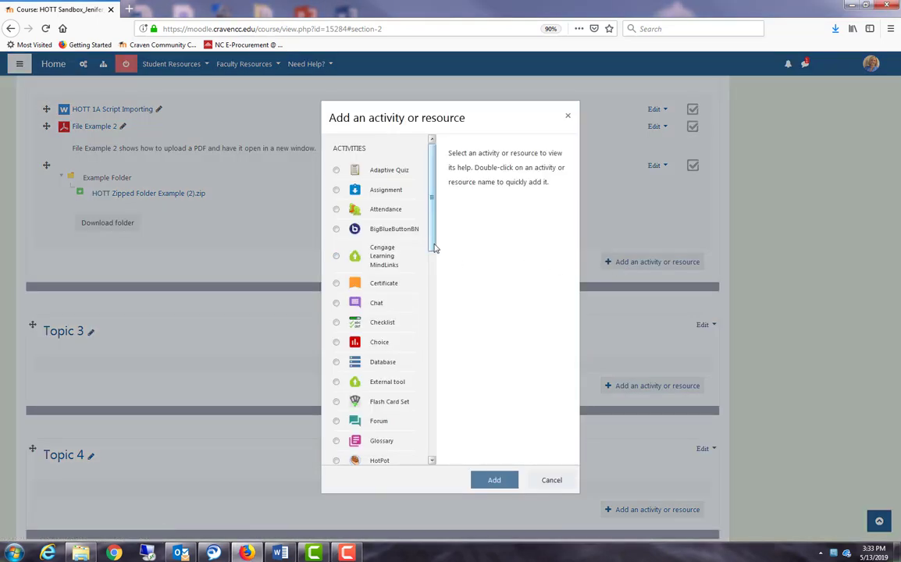
scroll(421, 388, "down", 10)
scroll(421, 388, "down", 3)
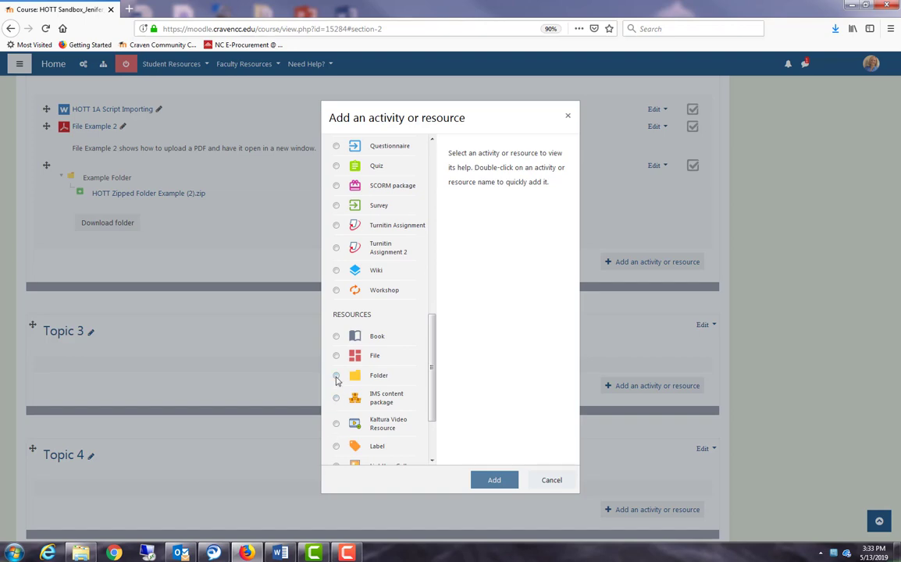
left_click(335, 377)
left_click(493, 480)
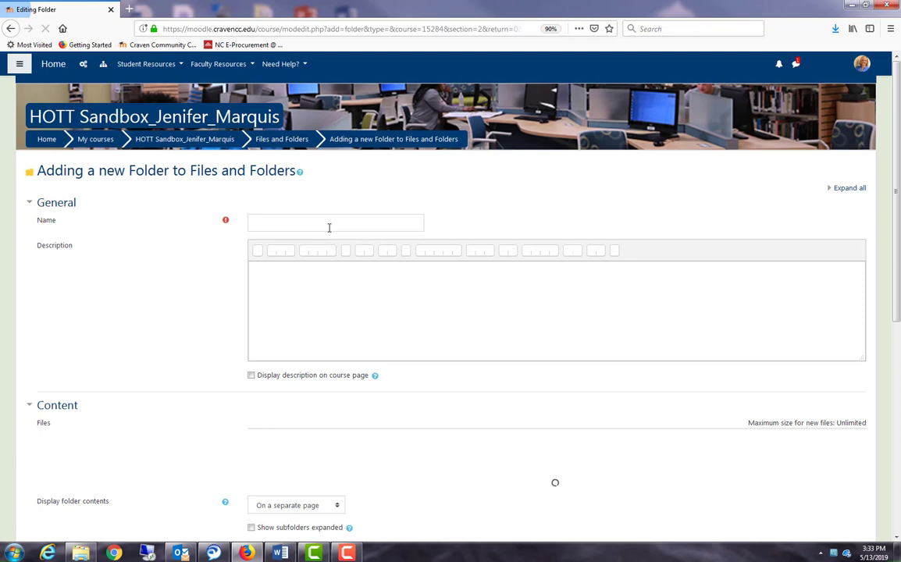
- Name the second folder "Example Folder 2"
left_click(329, 228)
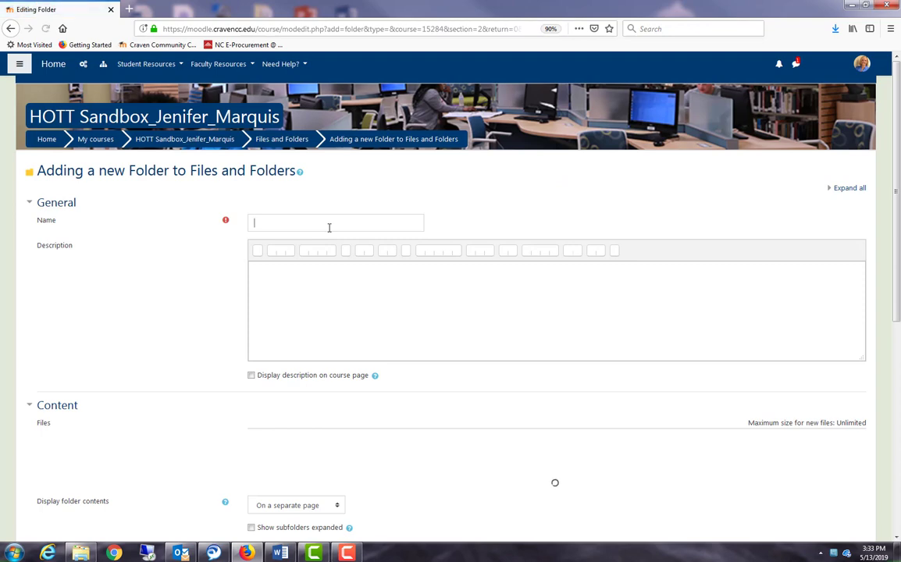
type("Exampl")
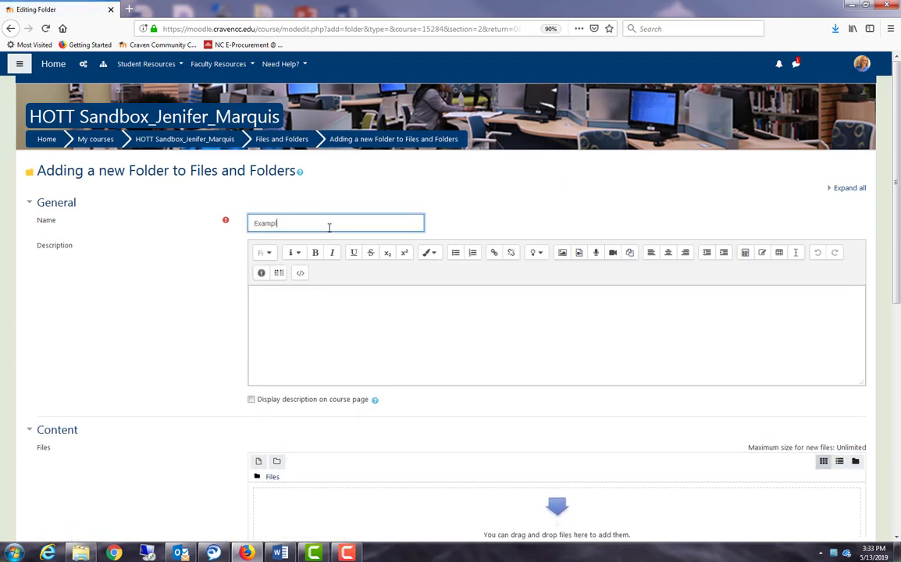
type("e Folder 2")
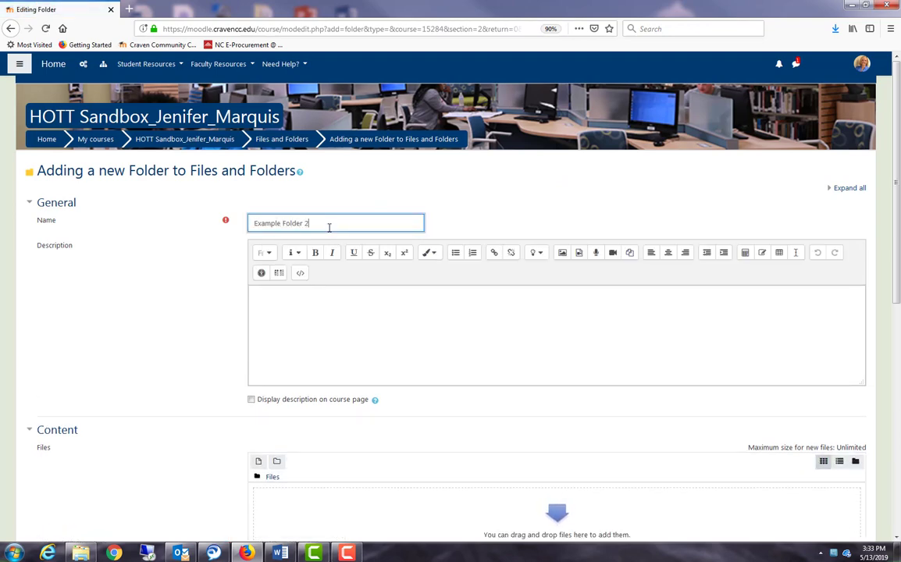
left_click(209, 269)
- Upload HOTT 1A Script_Importing.docx, HOTT Labels Script.docx and HOTT Script Updating and Uploading Syllabus Part 1 and 2.docx to the folder's files
scroll(209, 268, "down", 3)
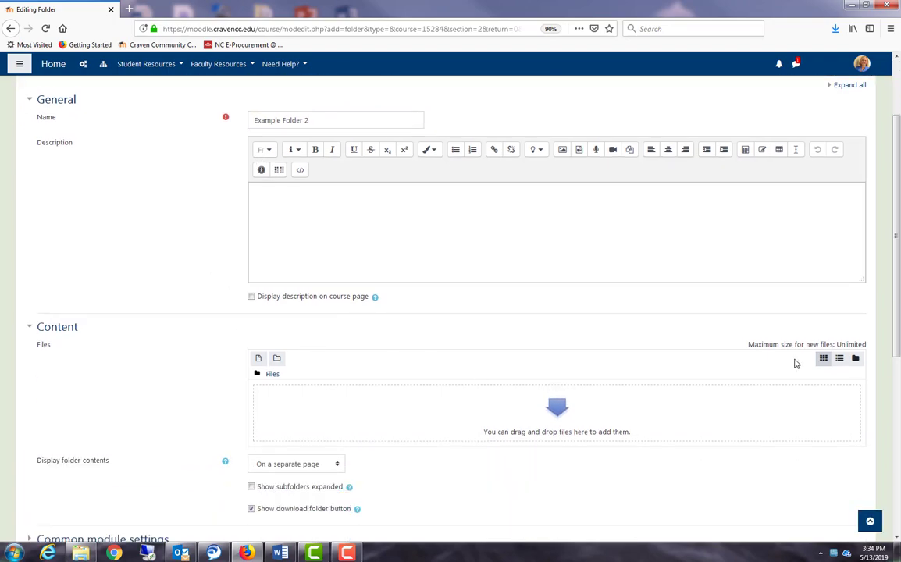
left_click_drag(900, 113, 828, 103)
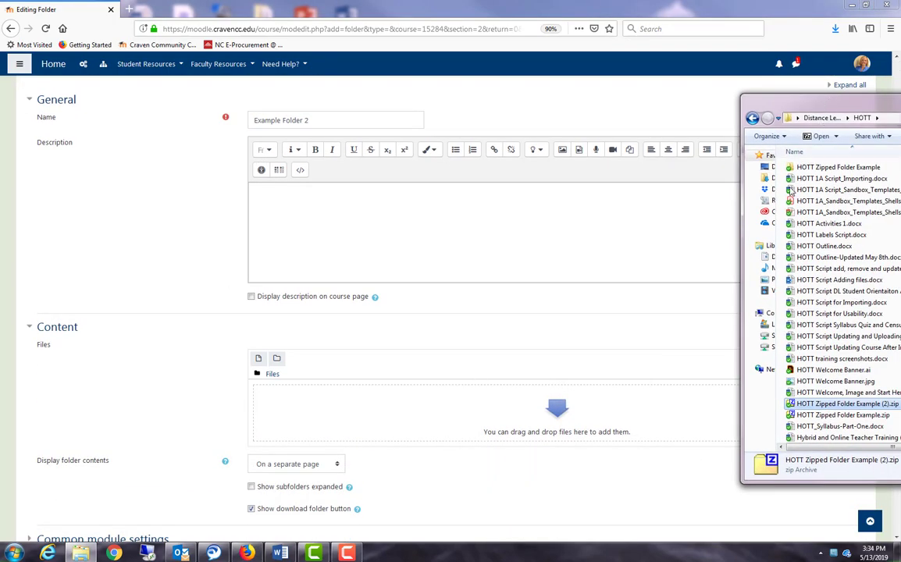
left_click_drag(791, 179, 499, 417)
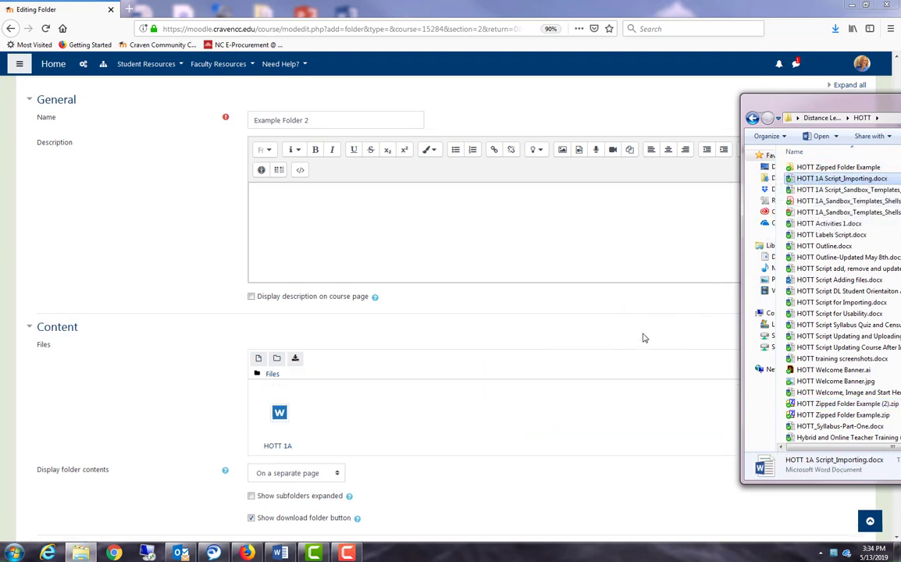
left_click_drag(829, 235, 456, 408)
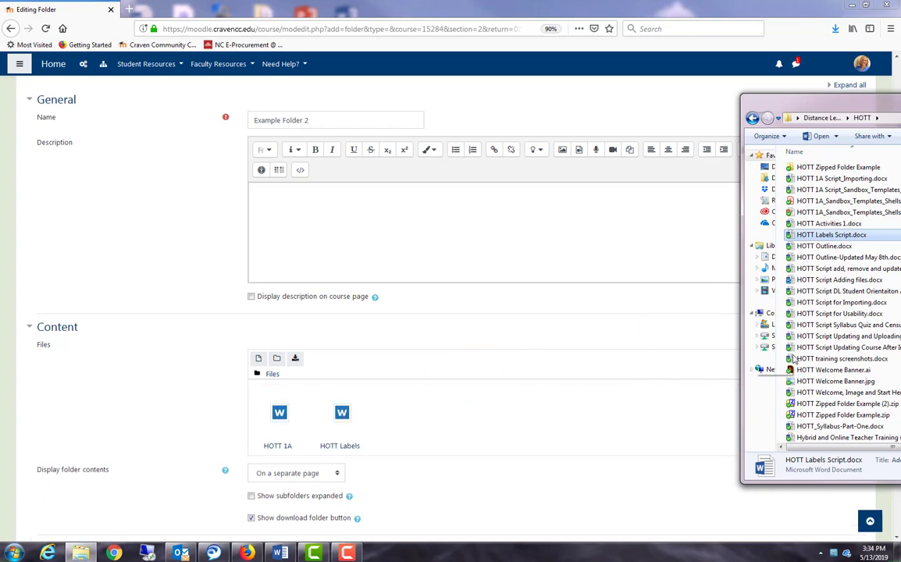
left_click_drag(817, 338, 444, 430)
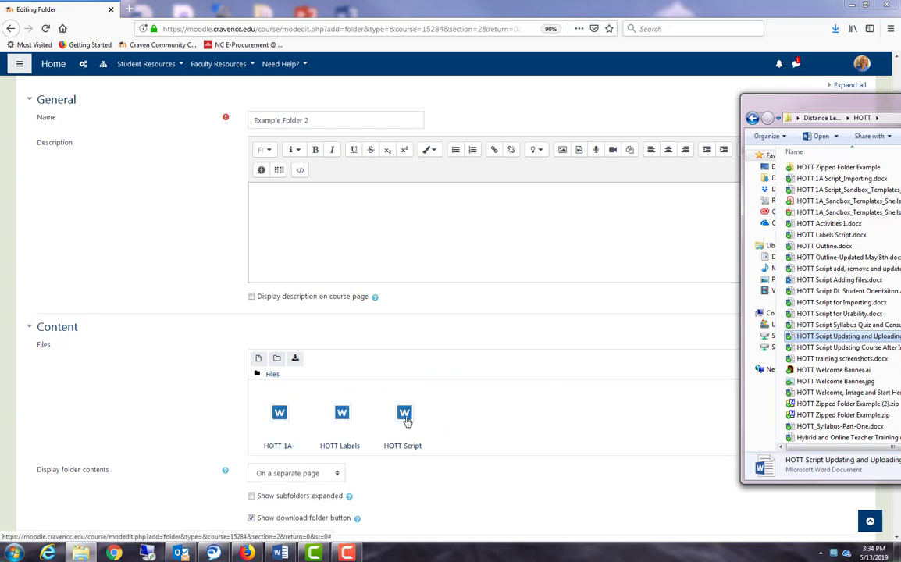
left_click(446, 482)
- Save Example Folder 2 and return to the course page
scroll(441, 476, "down", 2)
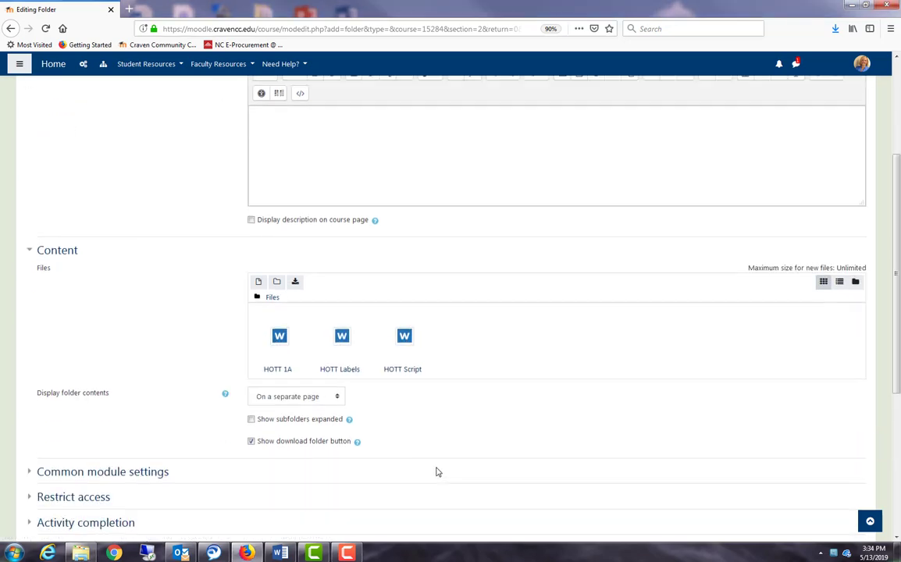
scroll(438, 471, "down", 1)
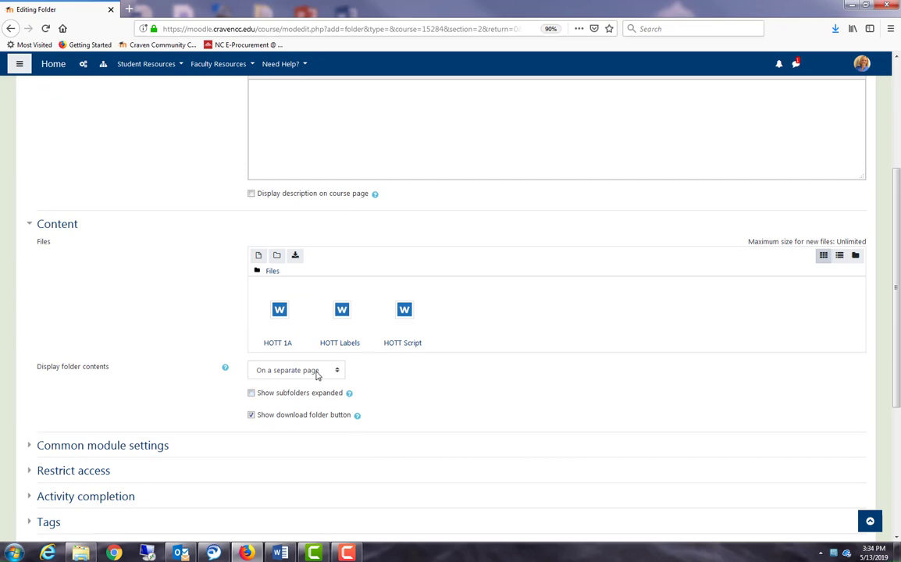
scroll(201, 340, "down", 3)
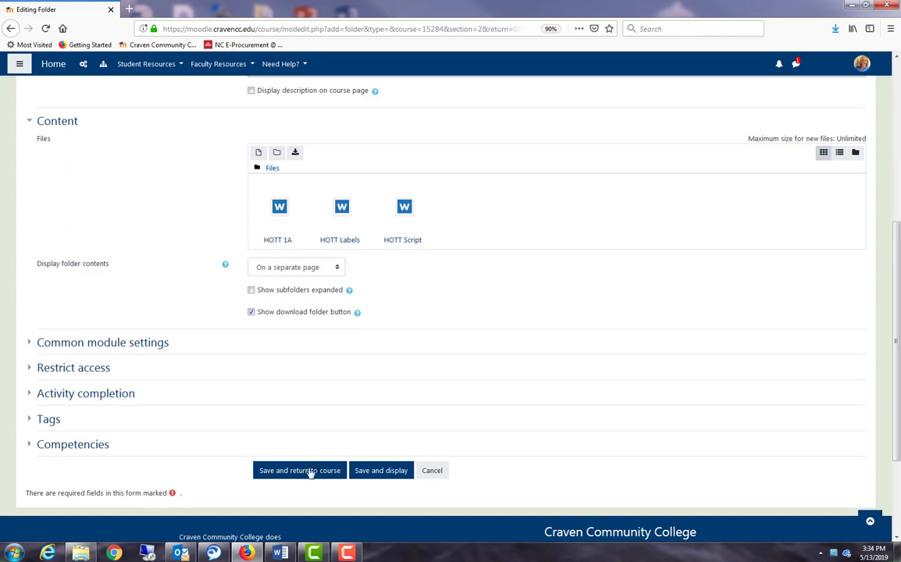
left_click(311, 471)
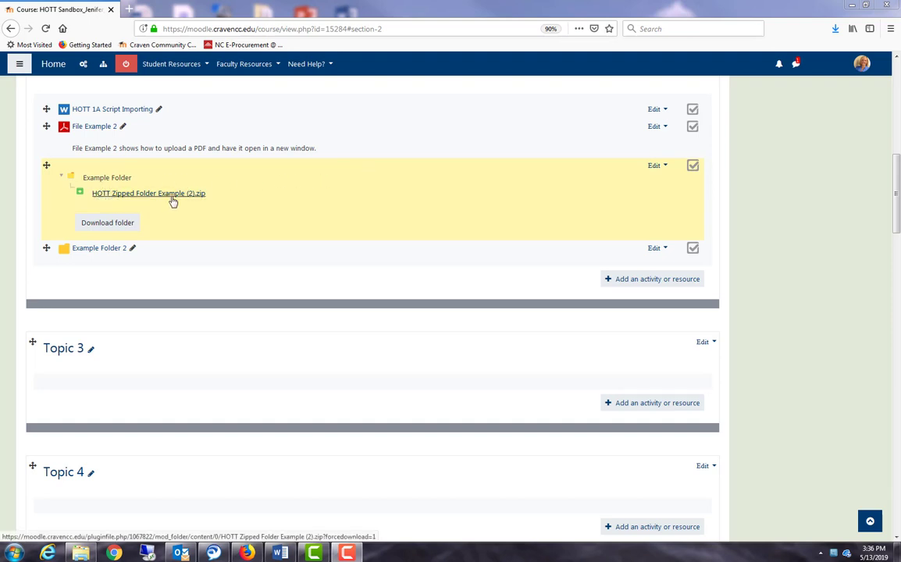
- Open Example Folder 2 to view its files on the separate page, then go back to the course
left_click(83, 254)
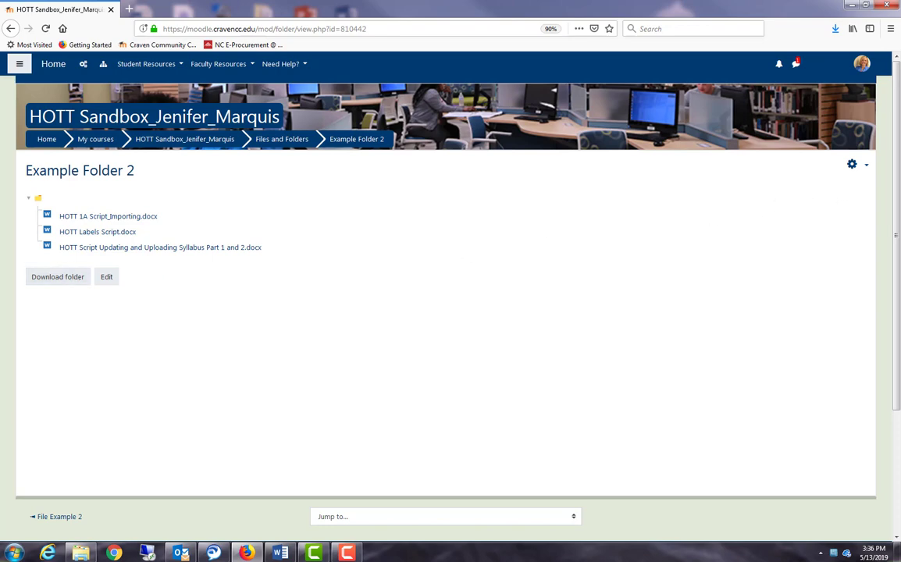
key("alt+Left")
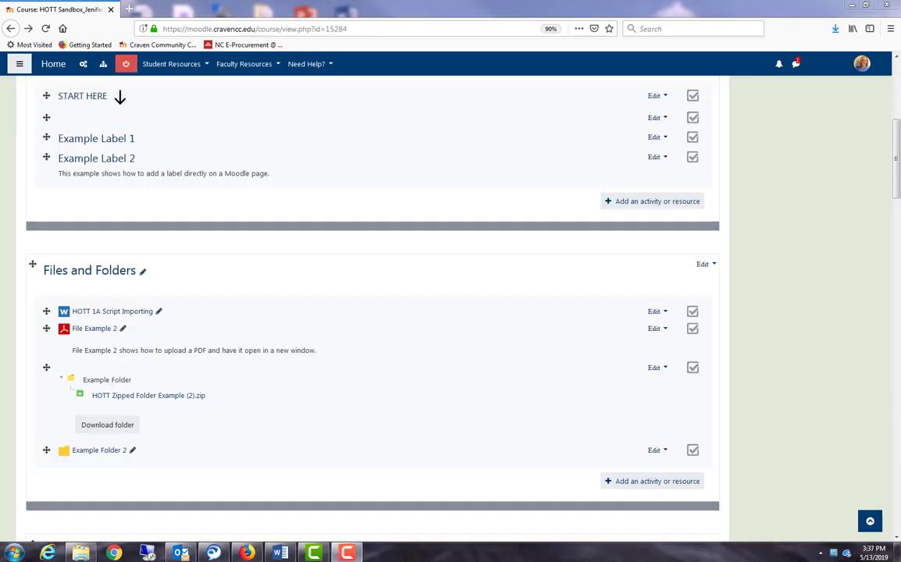